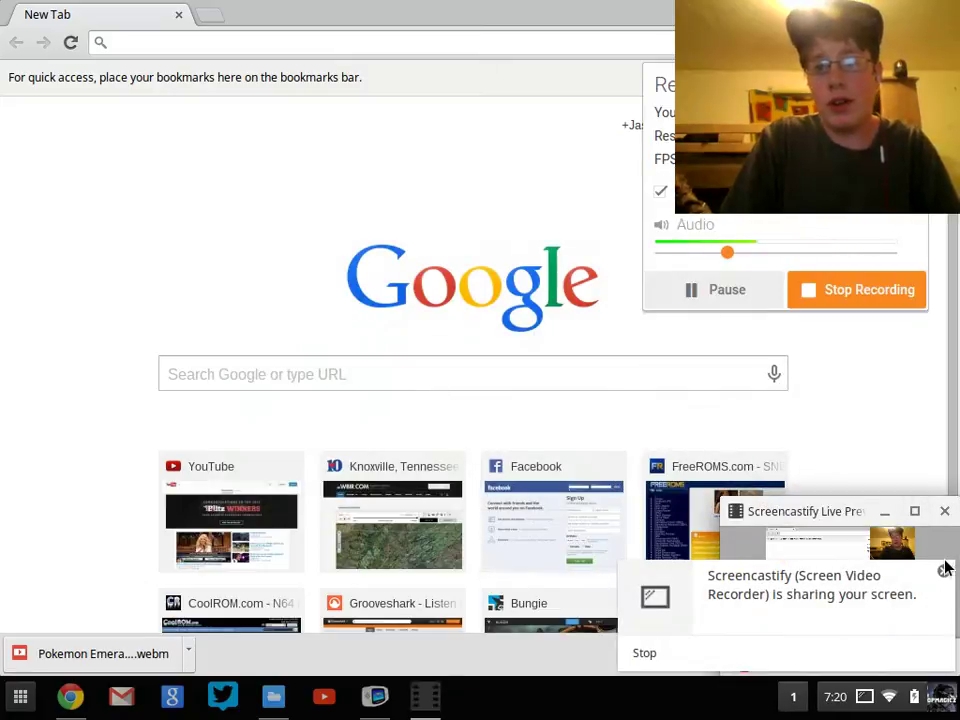
Dismiss the screen-sharing notice and recording controls, then minimize Chrome to the desktop.
left_click(945, 569)
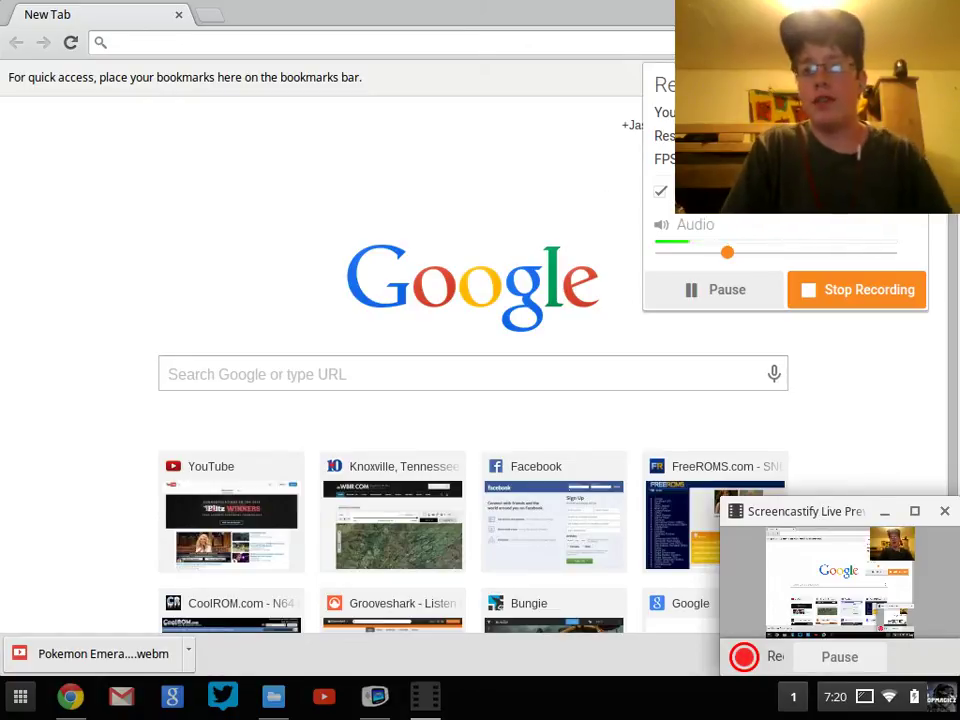
left_click(113, 42)
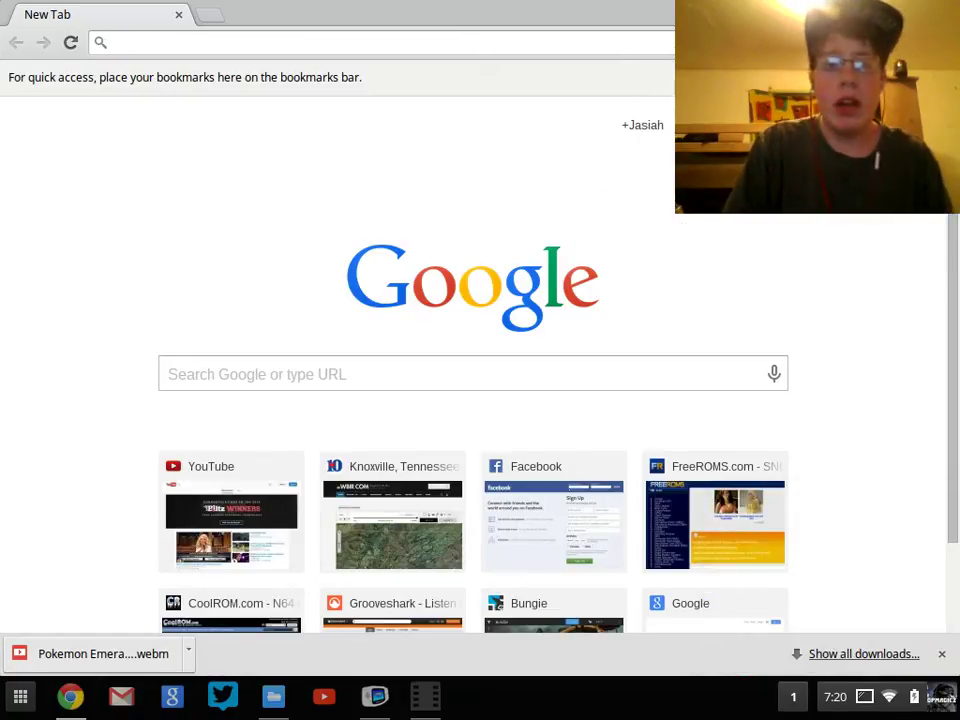
left_click(912, 42)
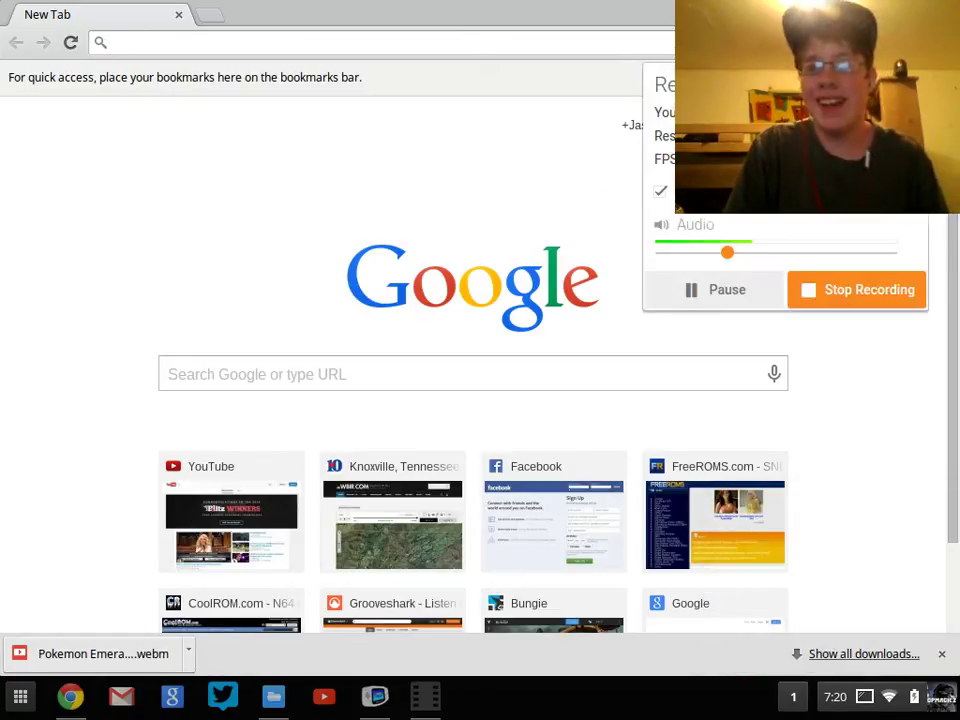
left_click(796, 510)
key("alt+minus")
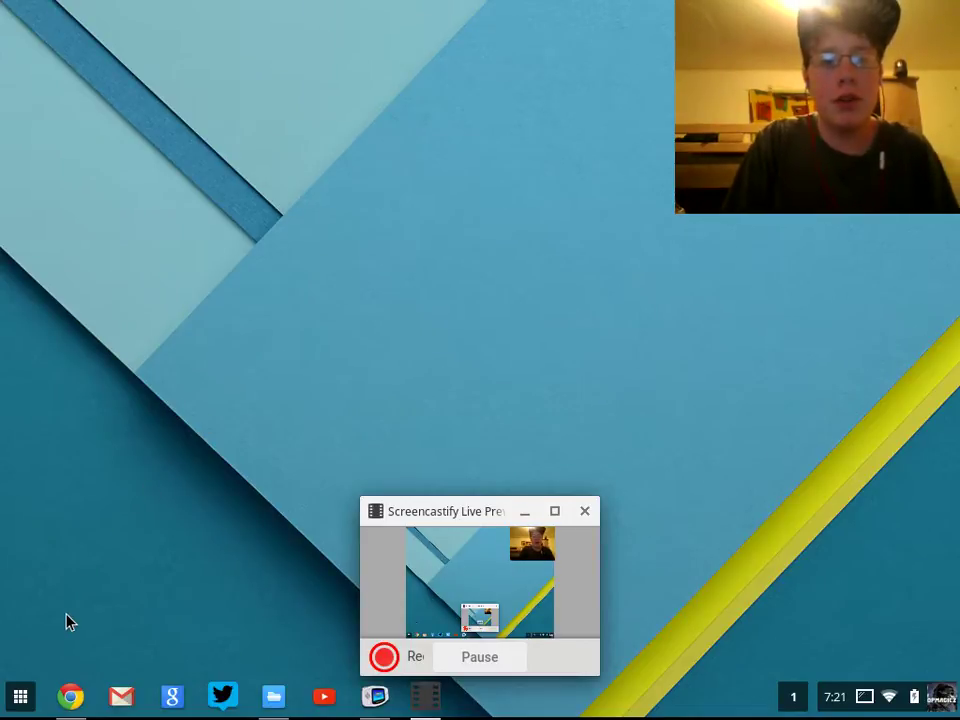
Launch the Chrome Web Store from the app list and close the empty New Tab.
left_click(21, 703)
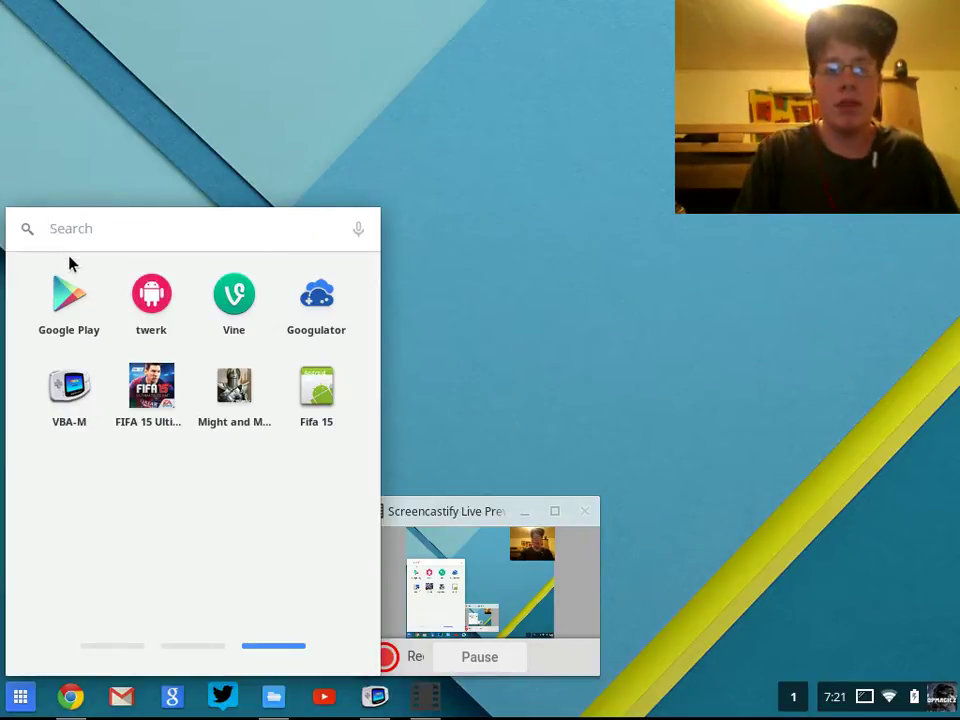
scroll(74, 293, "up", 2)
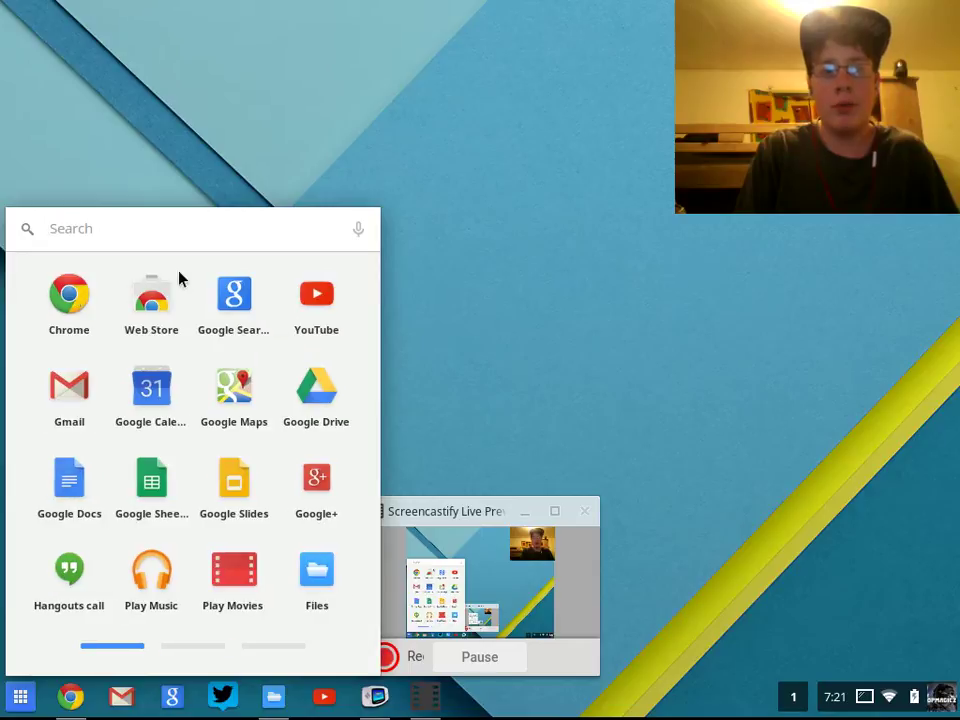
left_click(154, 302)
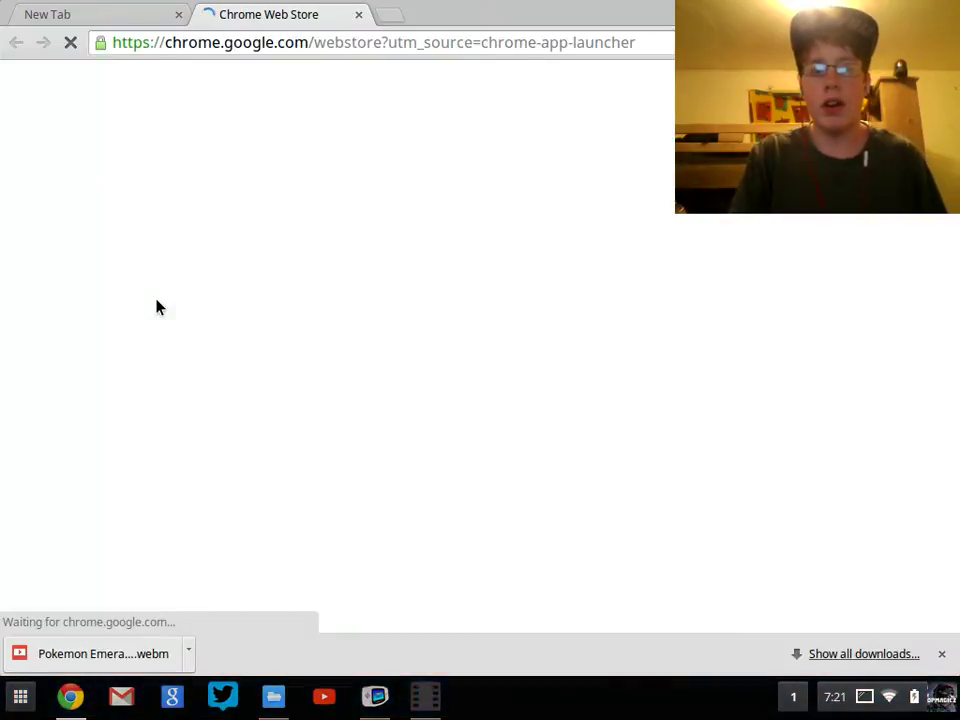
left_click(428, 694)
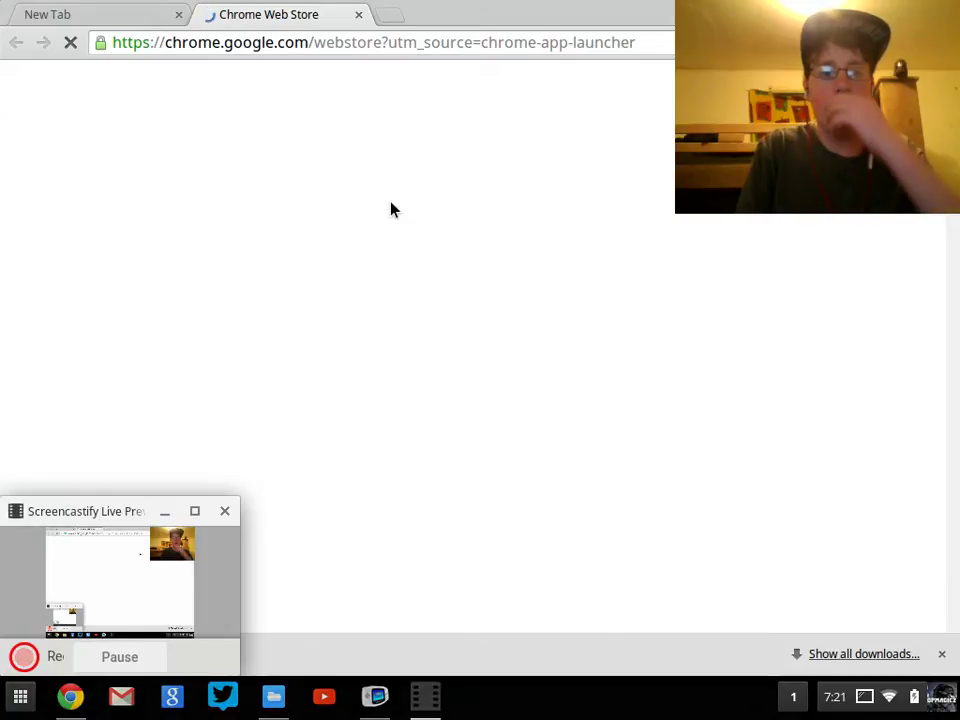
left_click(177, 16)
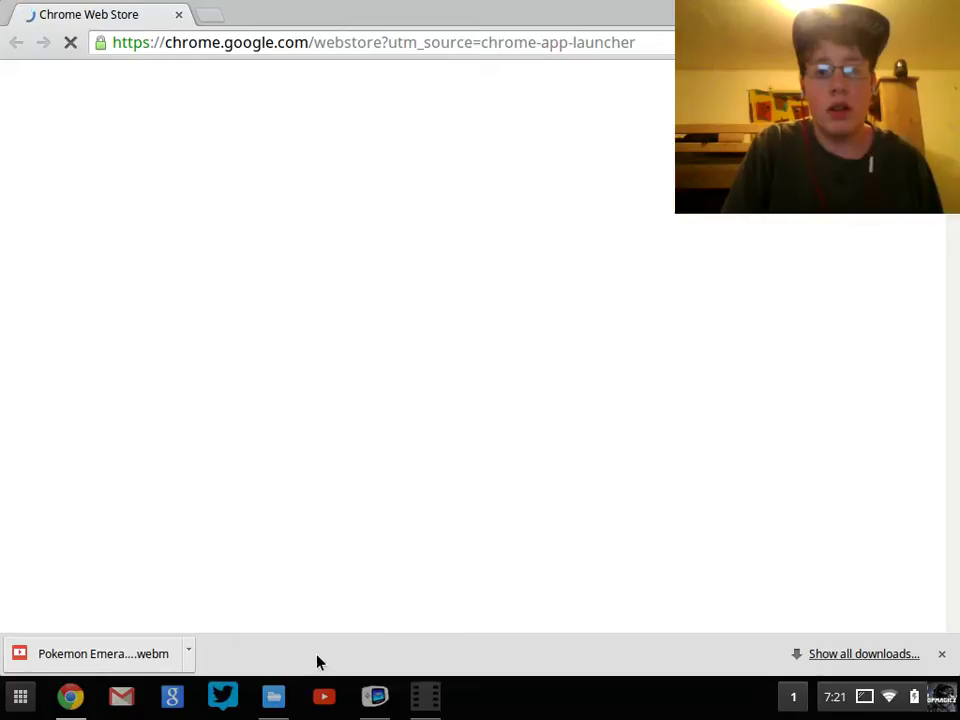
left_click(437, 698)
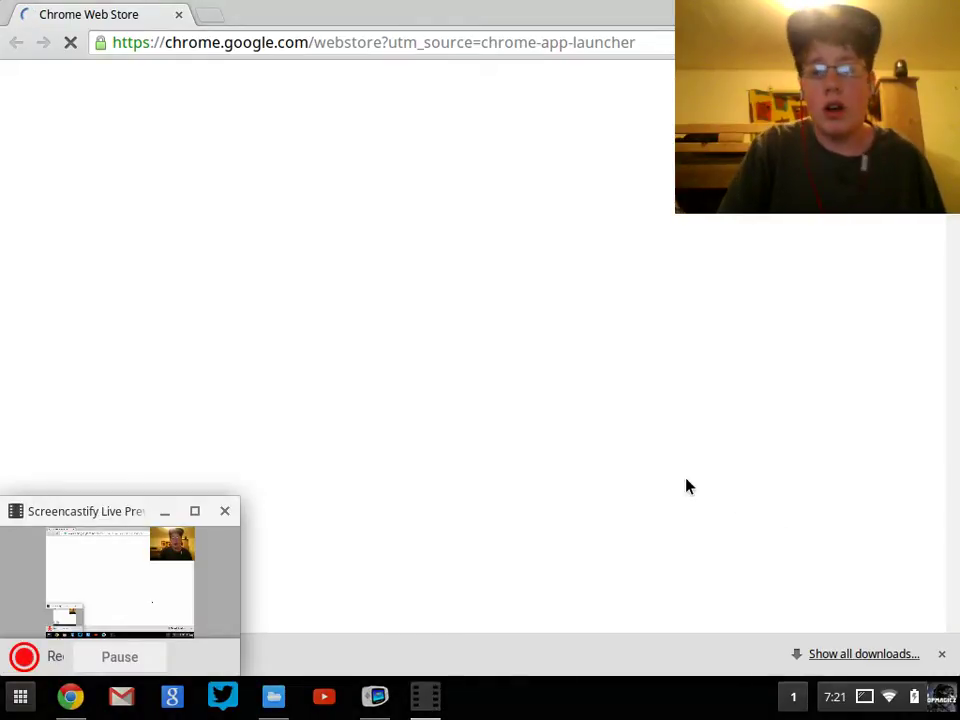
Hide the downloads bar and search the Web Store for VBA-M.
left_click(941, 654)
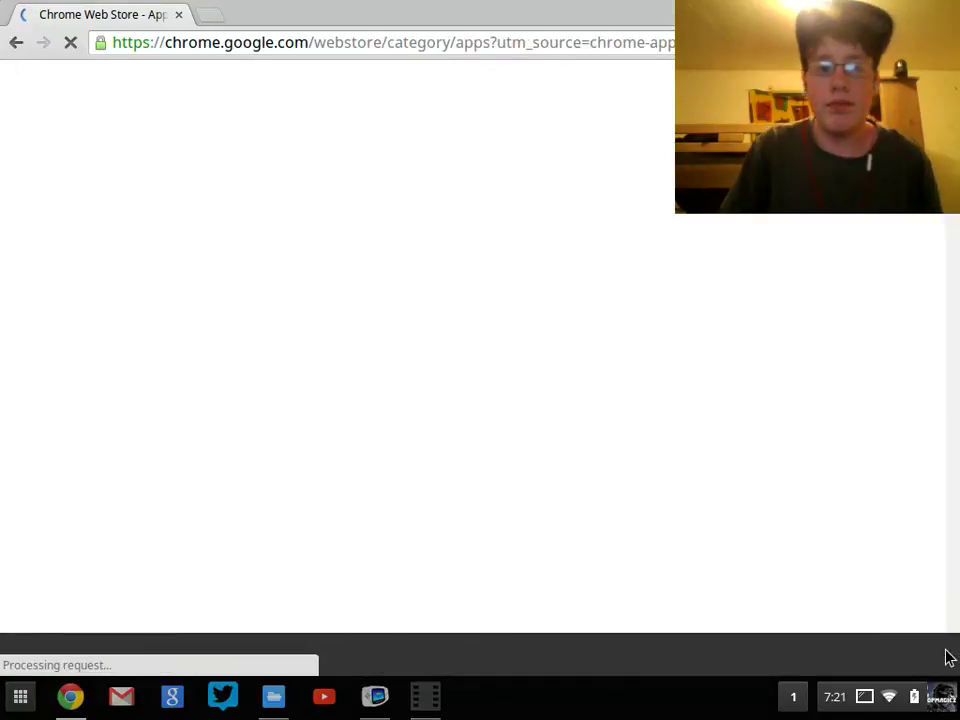
left_click(443, 706)
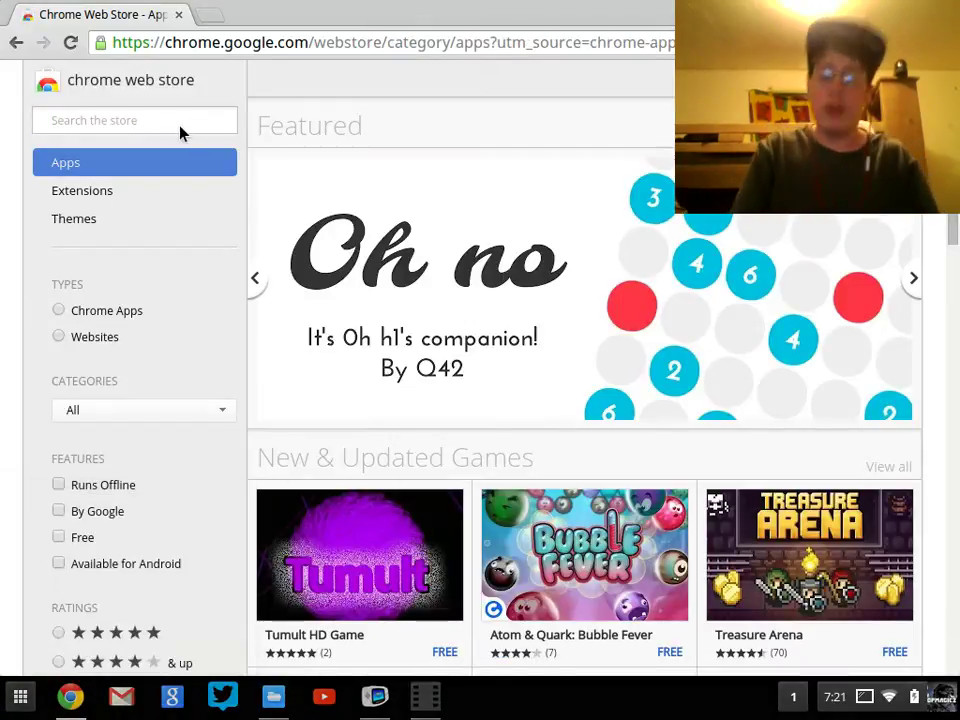
left_click(180, 128)
type("v")
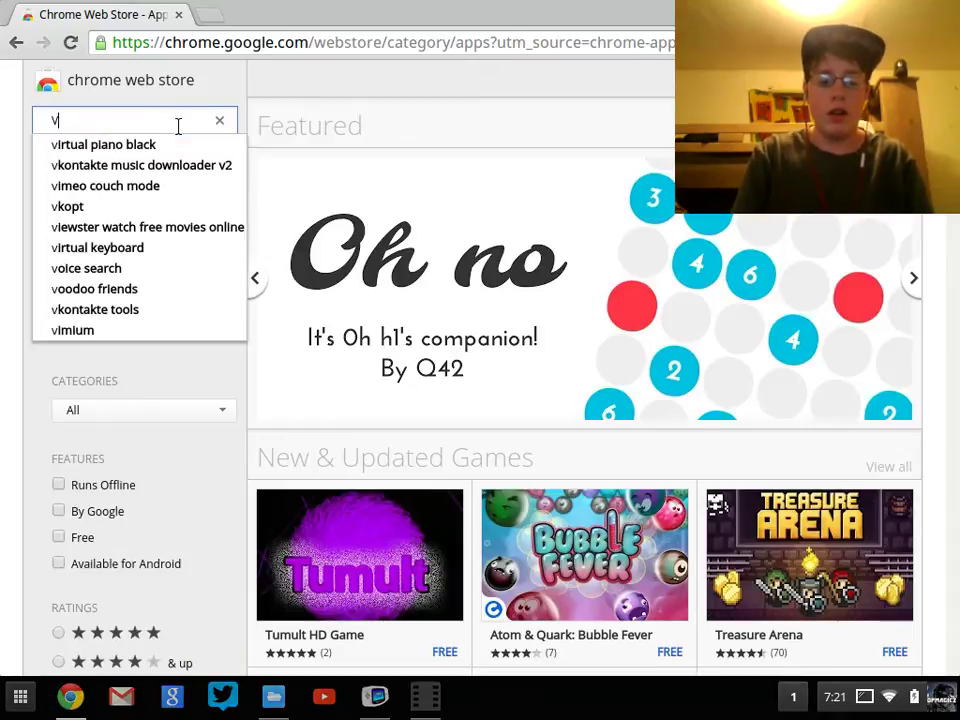
type("BM")
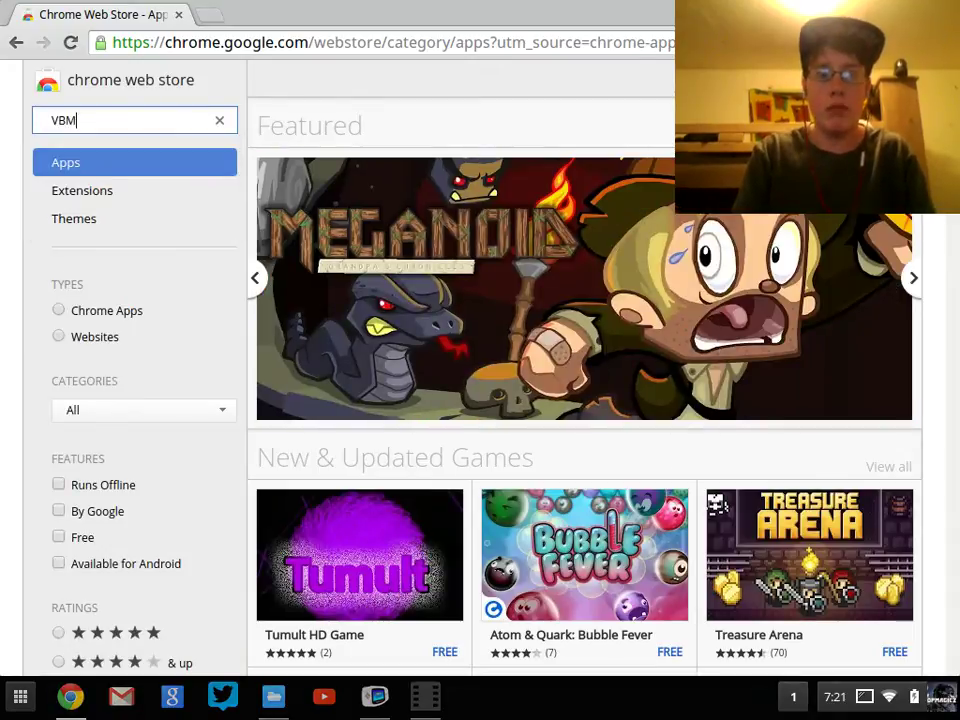
type("-M")
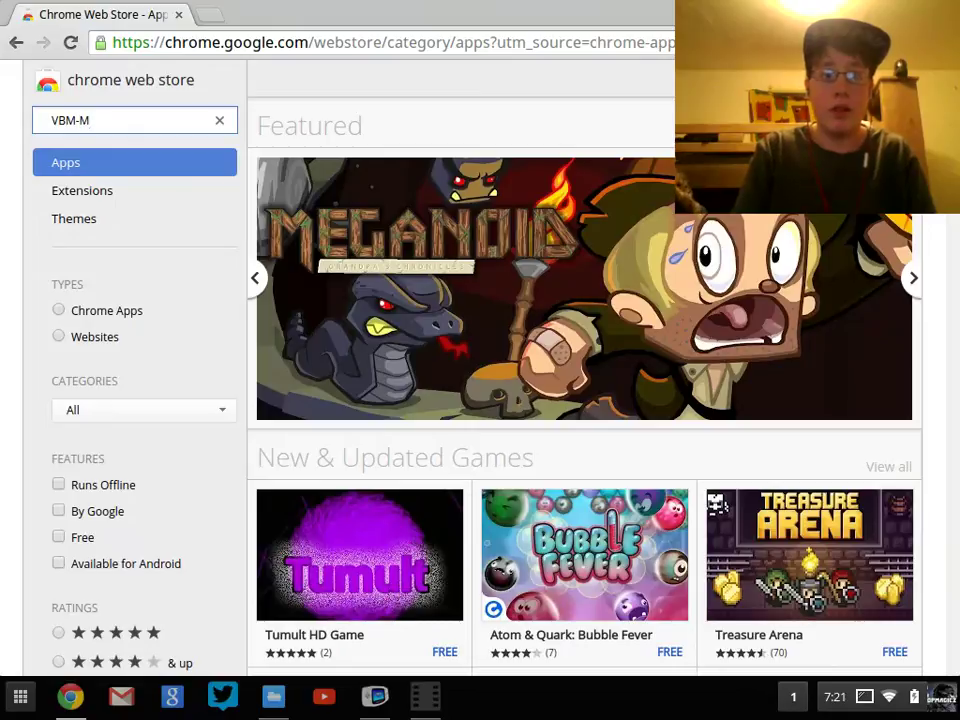
key("Return")
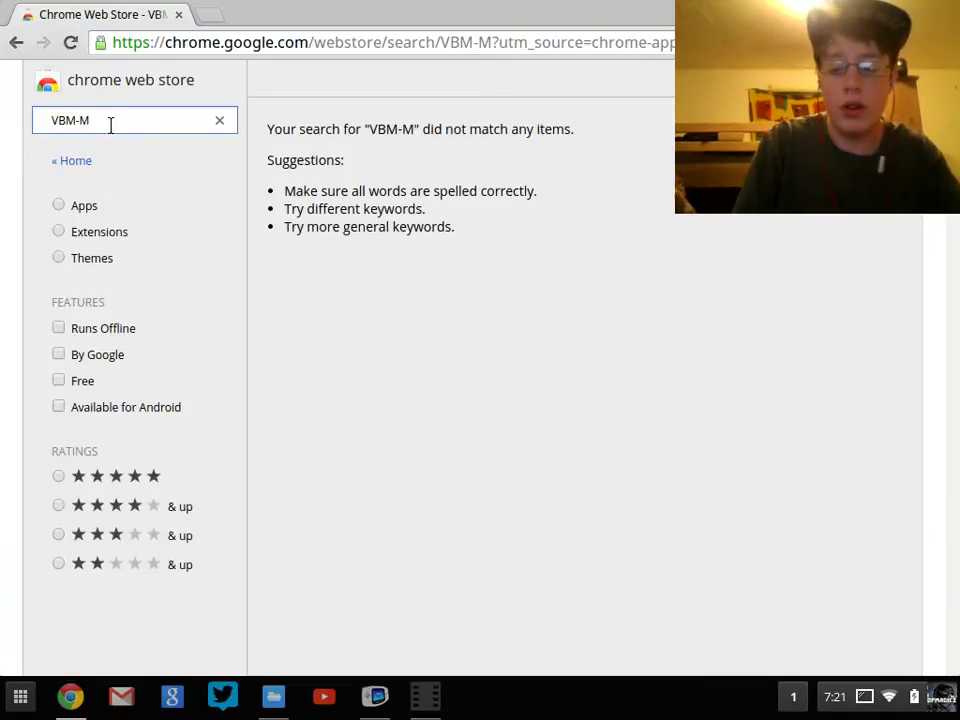
key("BackSpace")
left_click(19, 698)
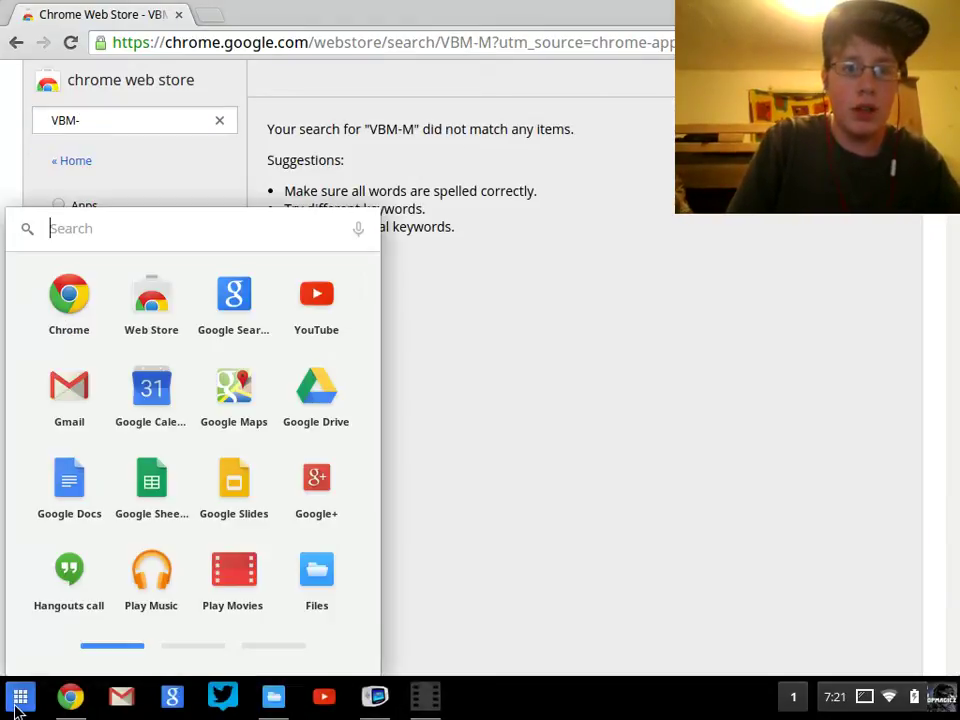
scroll(258, 623, "down", 2)
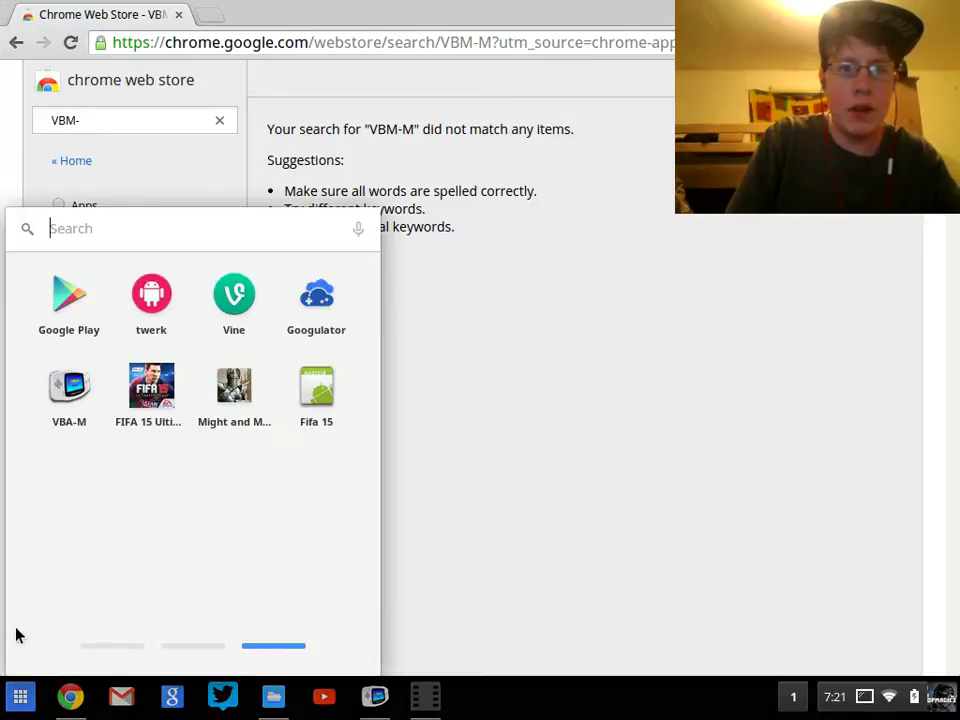
left_click(76, 119)
type("A-")
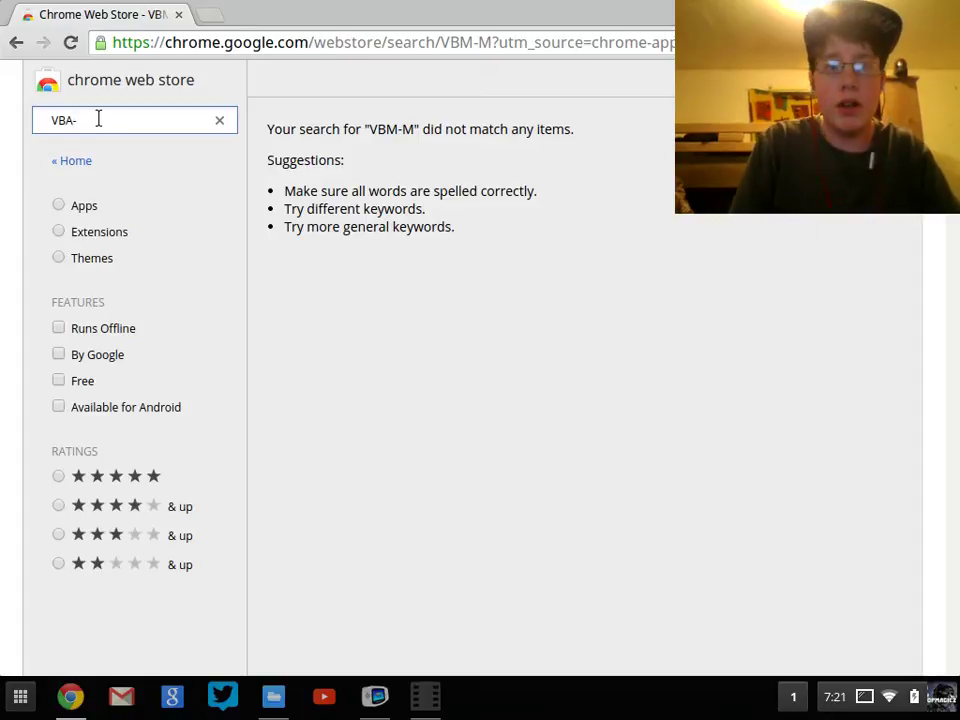
type("M")
key("Return")
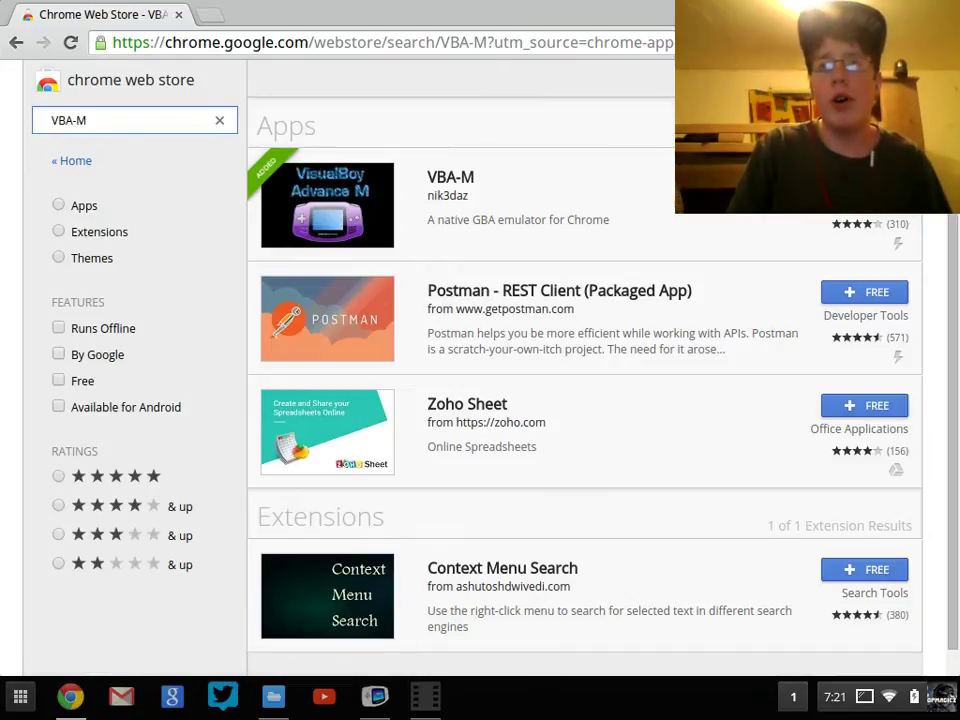
Replace the page address with freeroms.com and load the site.
left_click(641, 50)
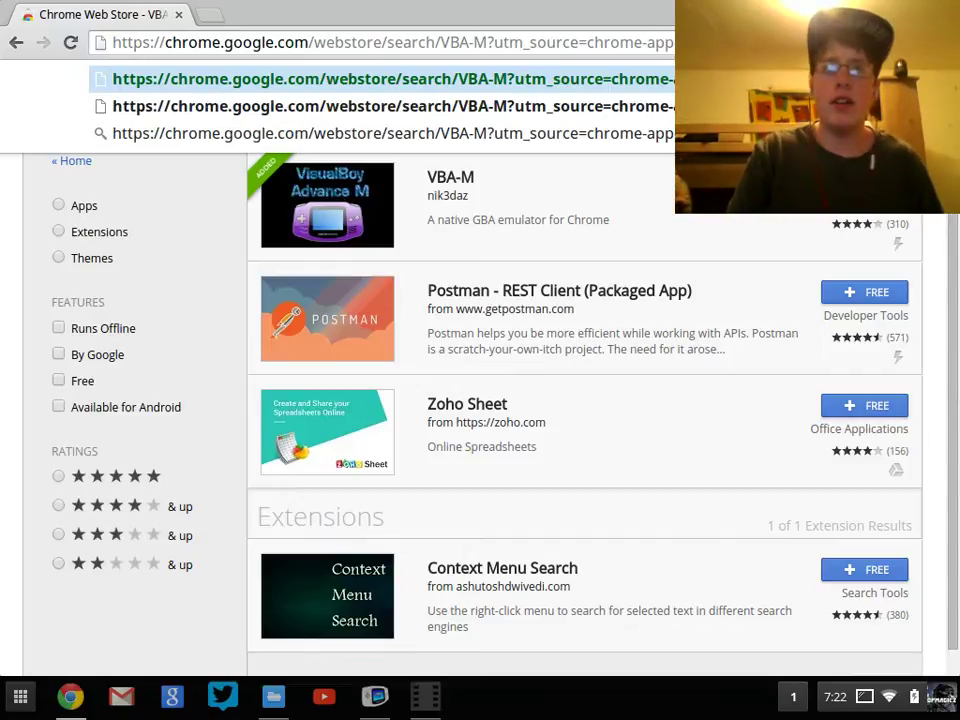
key("BackSpace")
key("BackSpace")
key("BackSpace")
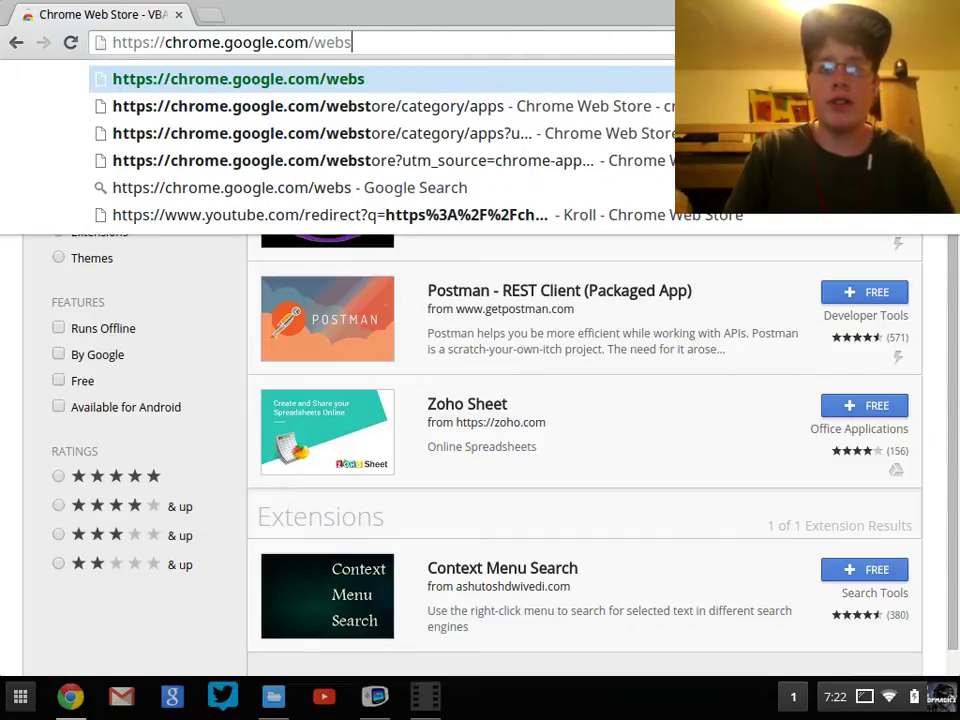
key("BackSpace")
key("BackSpace")
key("BackSpace")
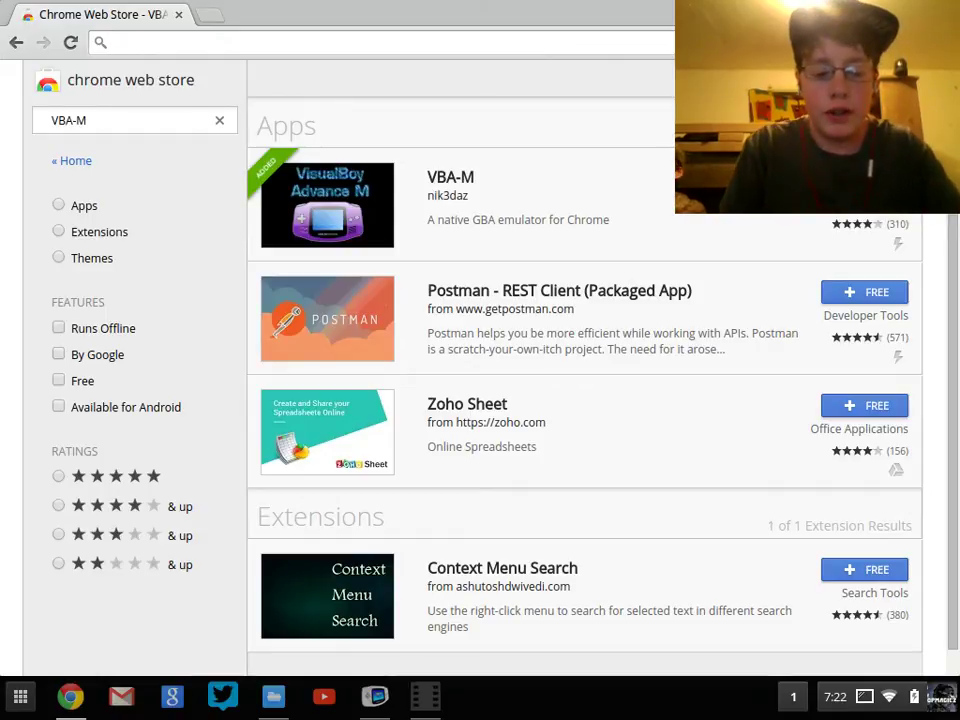
type("fr")
key("Return")
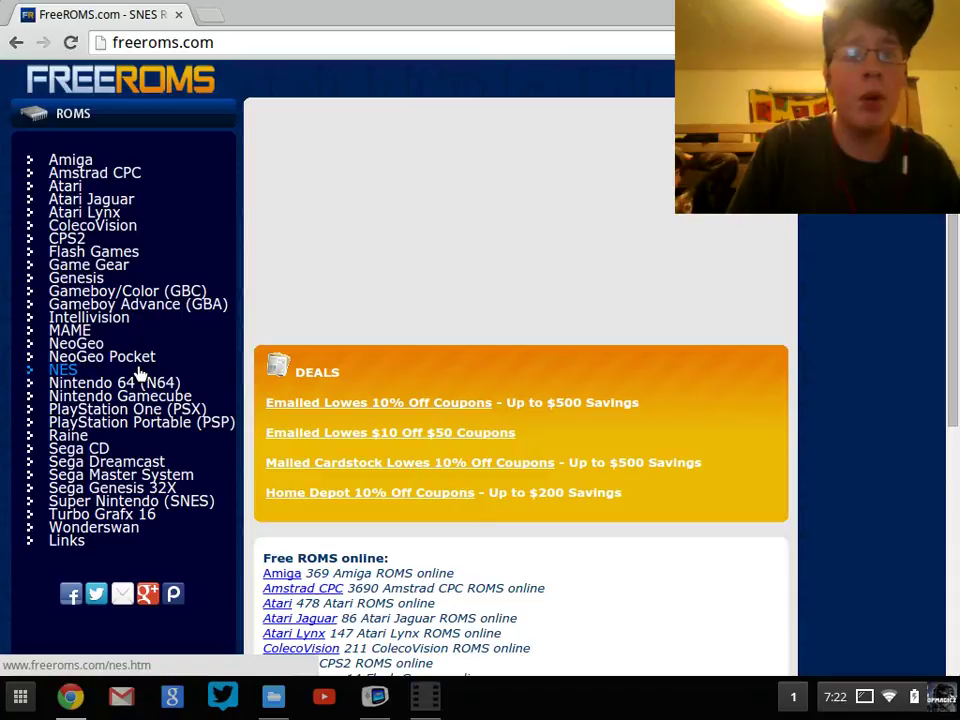
Open Pokemon: Emerald Version (UE) from FreeROMs' Gameboy Advance 'P' list, then minimize the browser.
left_click(153, 309)
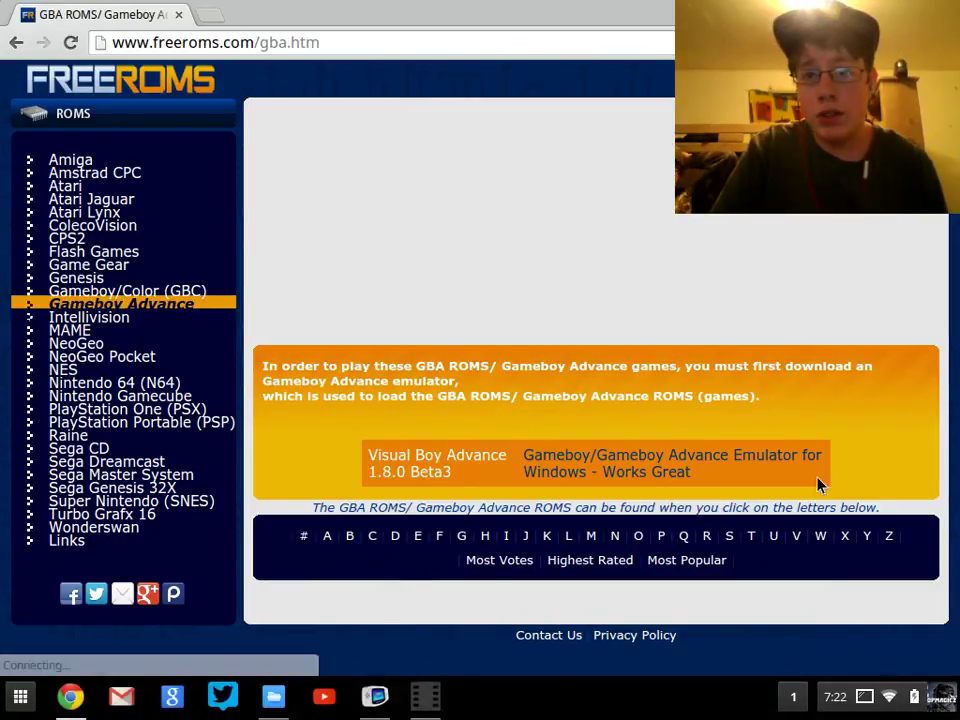
left_click(662, 541)
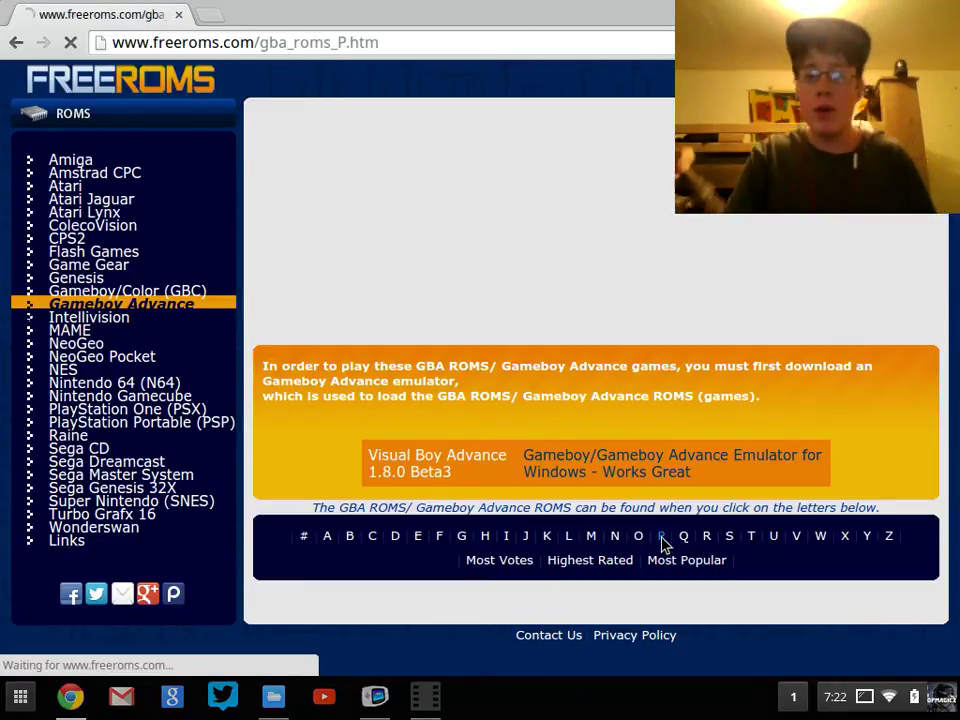
scroll(662, 541, "down", 15)
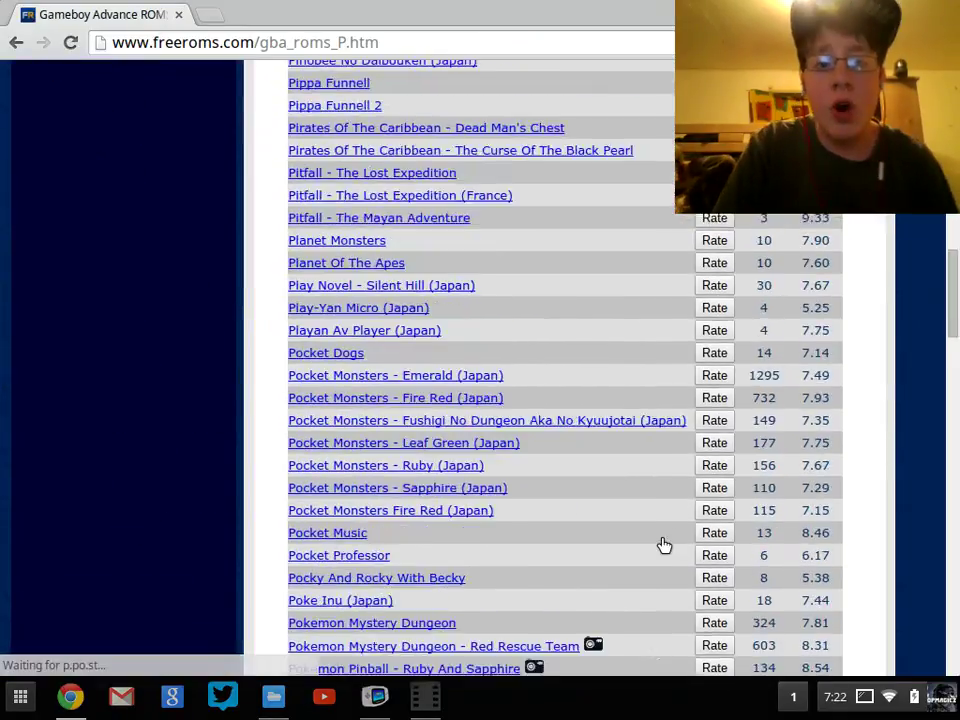
scroll(465, 363, "down", 3)
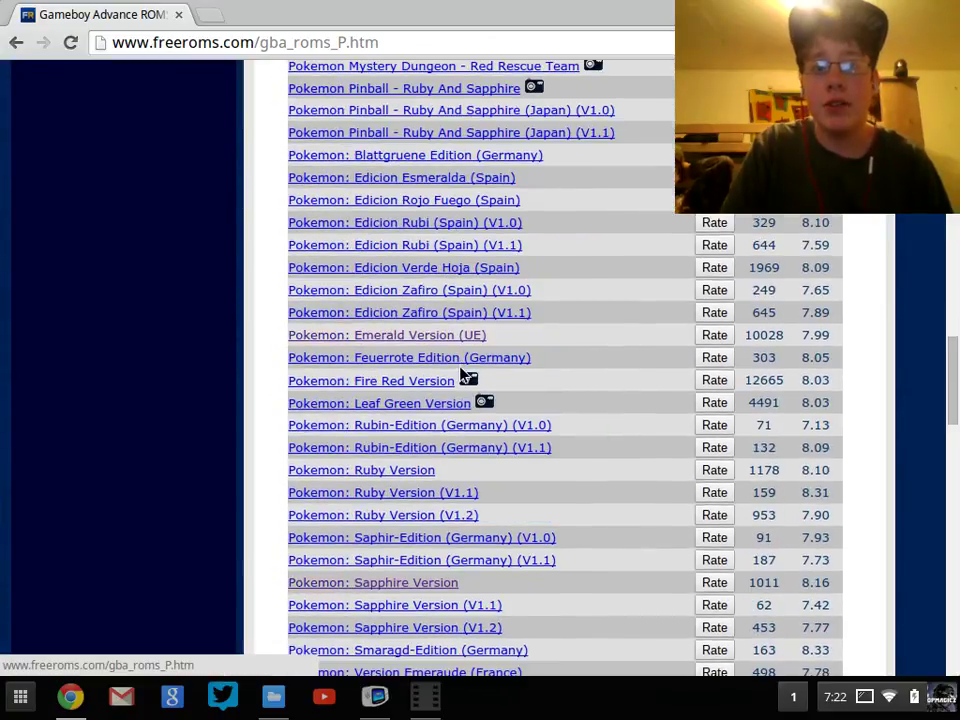
left_click(400, 342)
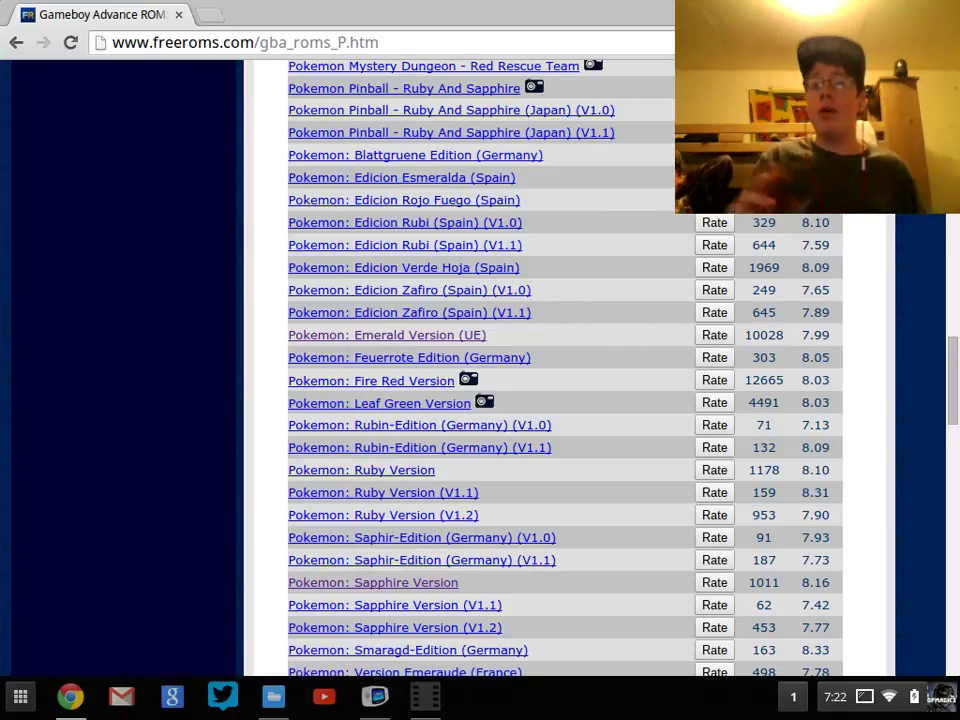
left_click(912, 42)
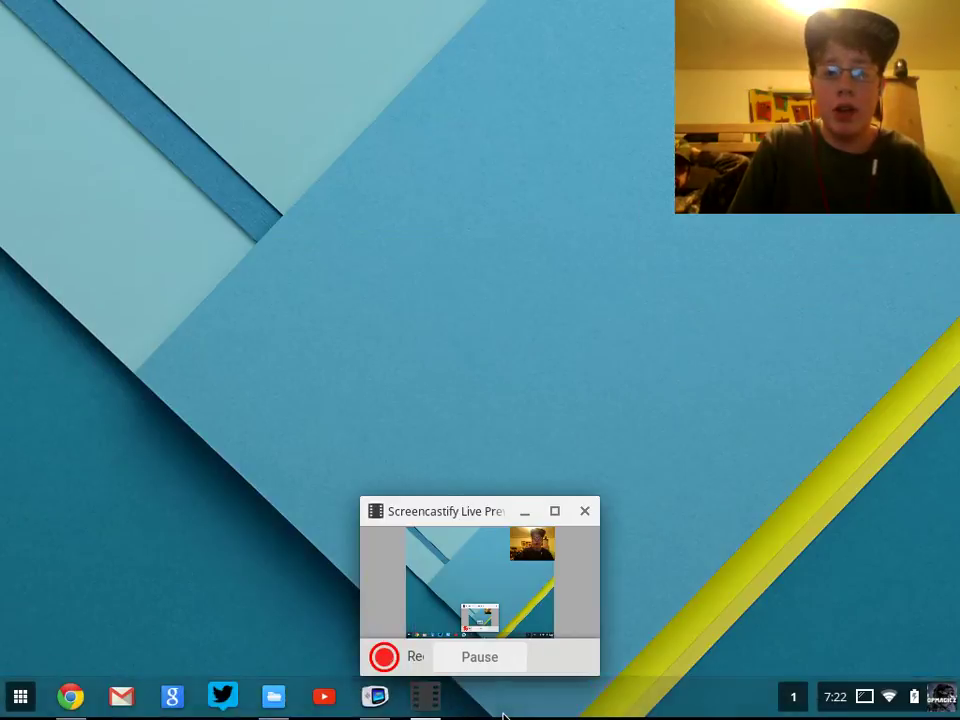
Launch VBA-M from the app list and drag its window toward the upper left.
left_click(20, 696)
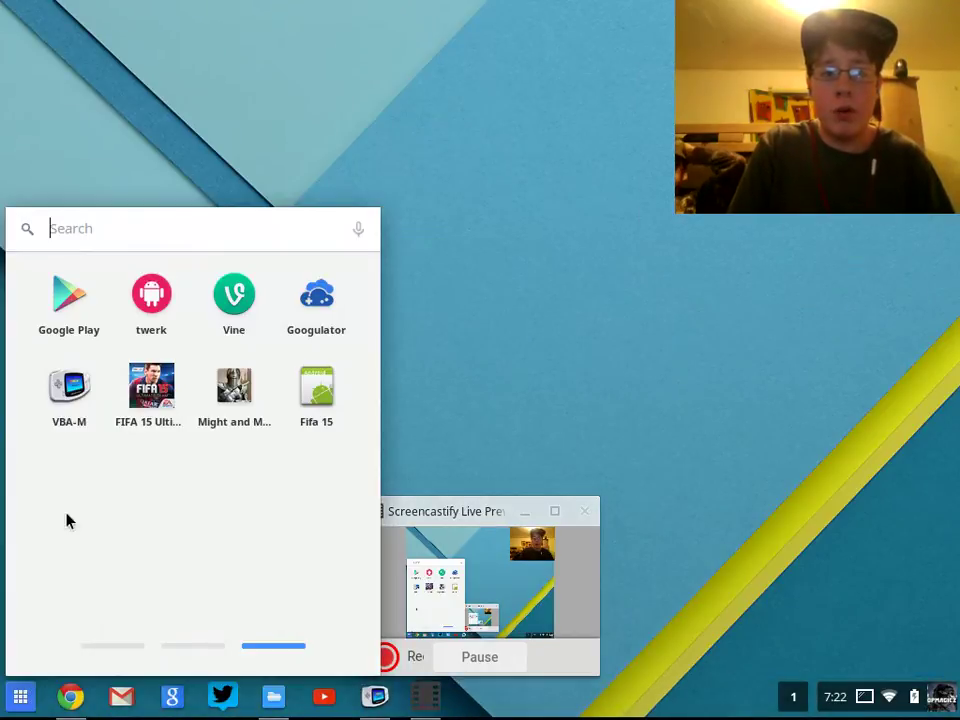
left_click(64, 413)
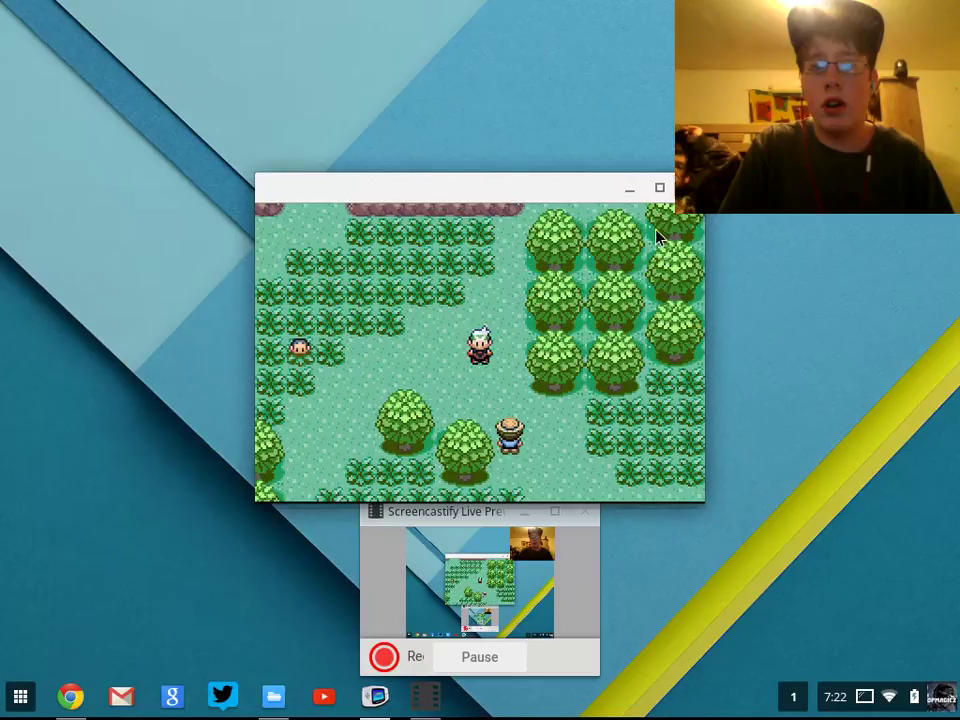
left_click(21, 700)
left_click(62, 395)
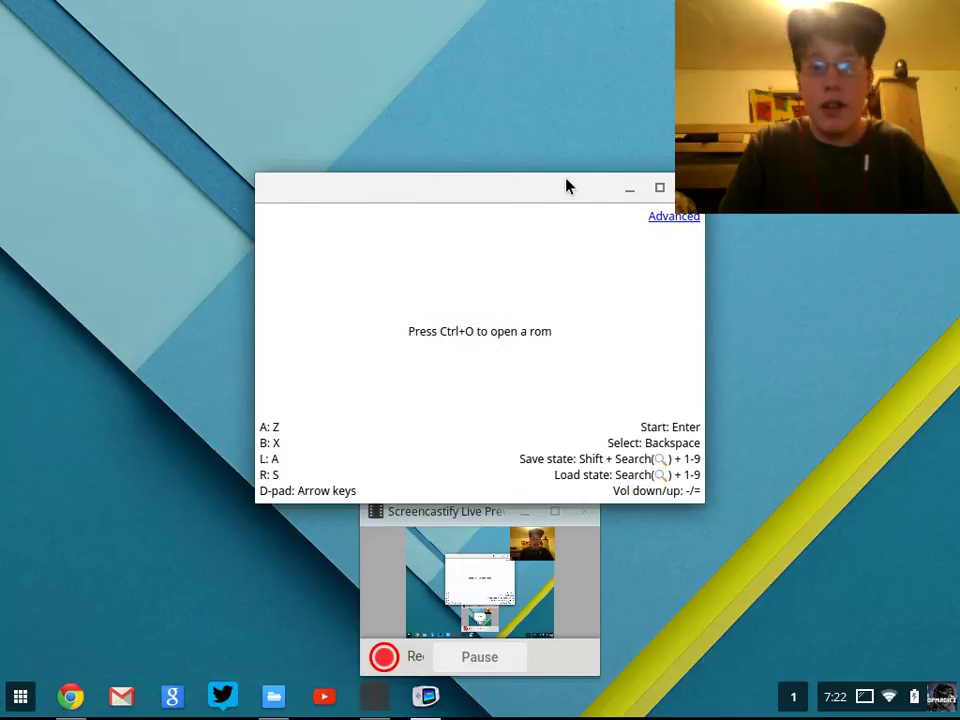
left_click_drag(606, 208, 484, 129)
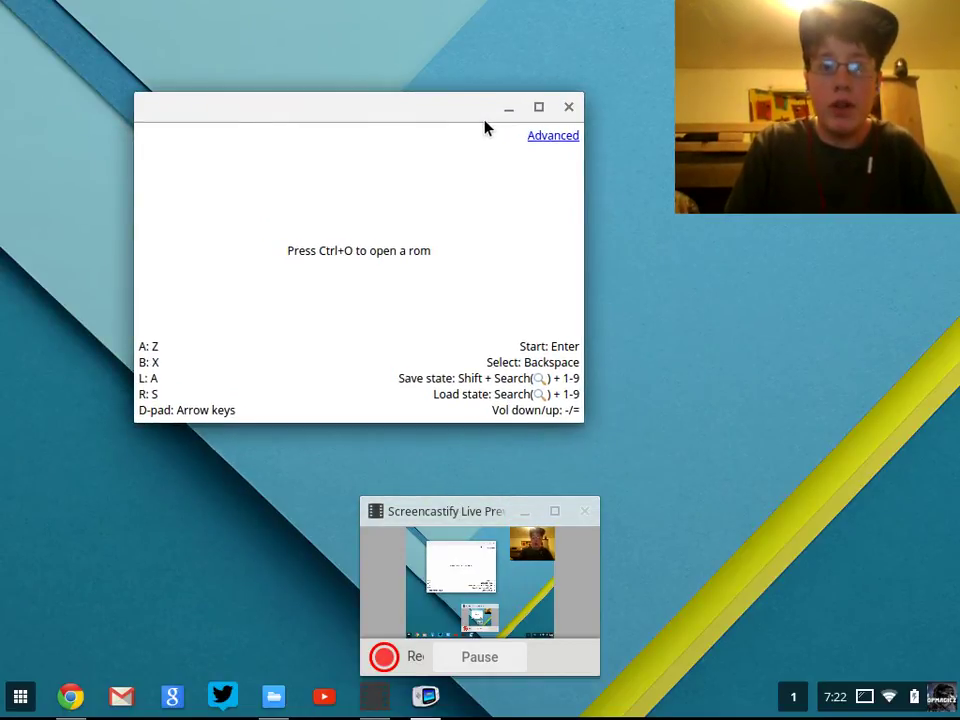
Open the Pokemon_Emerald ROM from Downloads (not the .zip) with Ctrl+O.
key("ctrl+o")
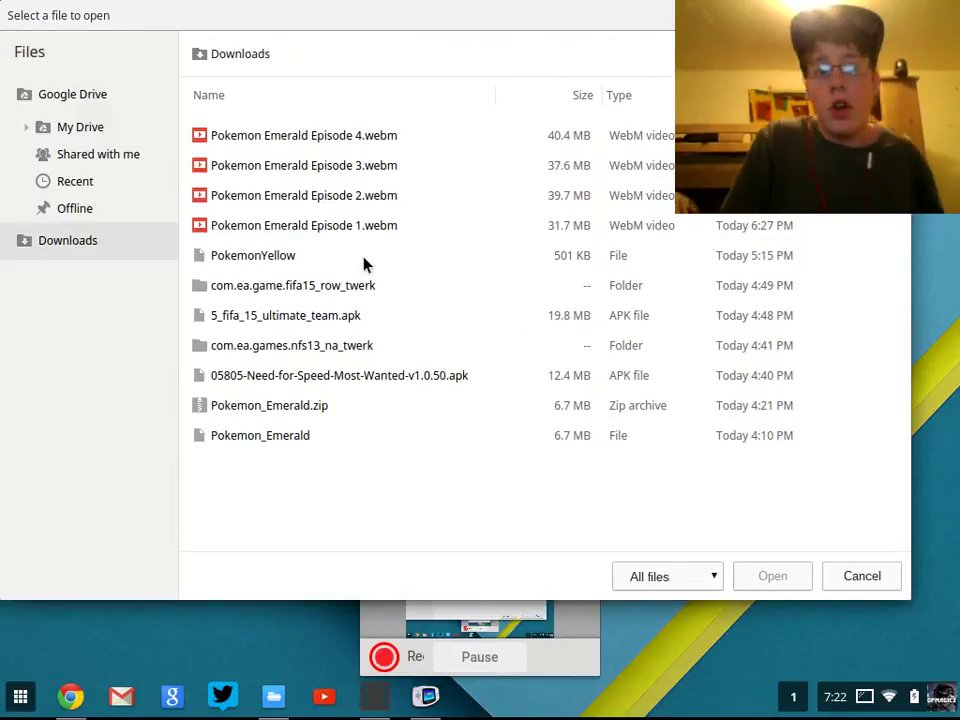
left_click(306, 439)
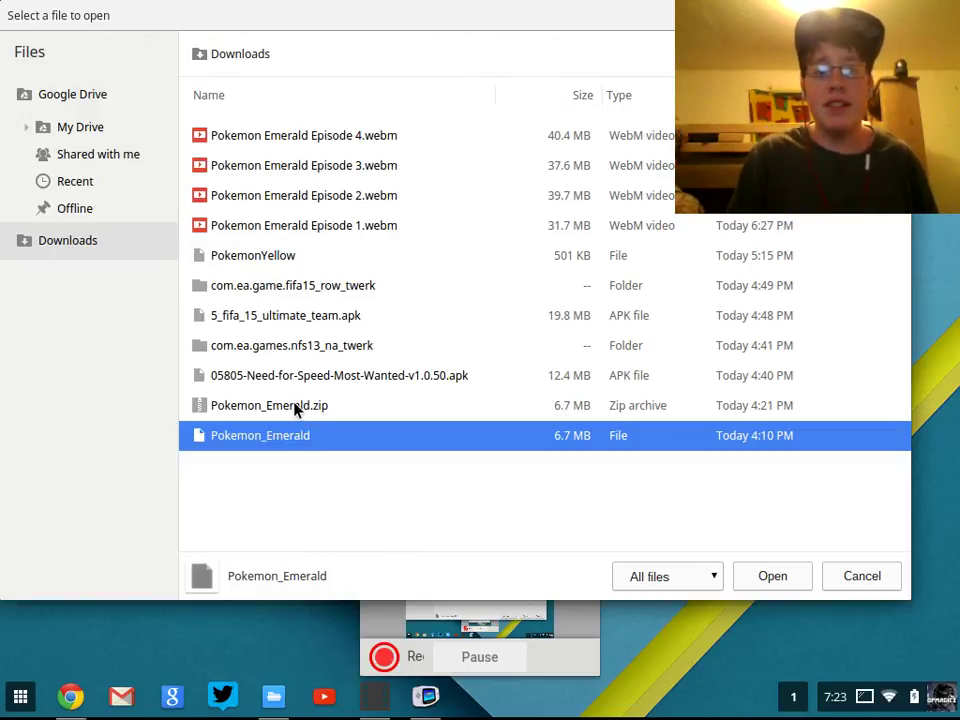
right_click(295, 410)
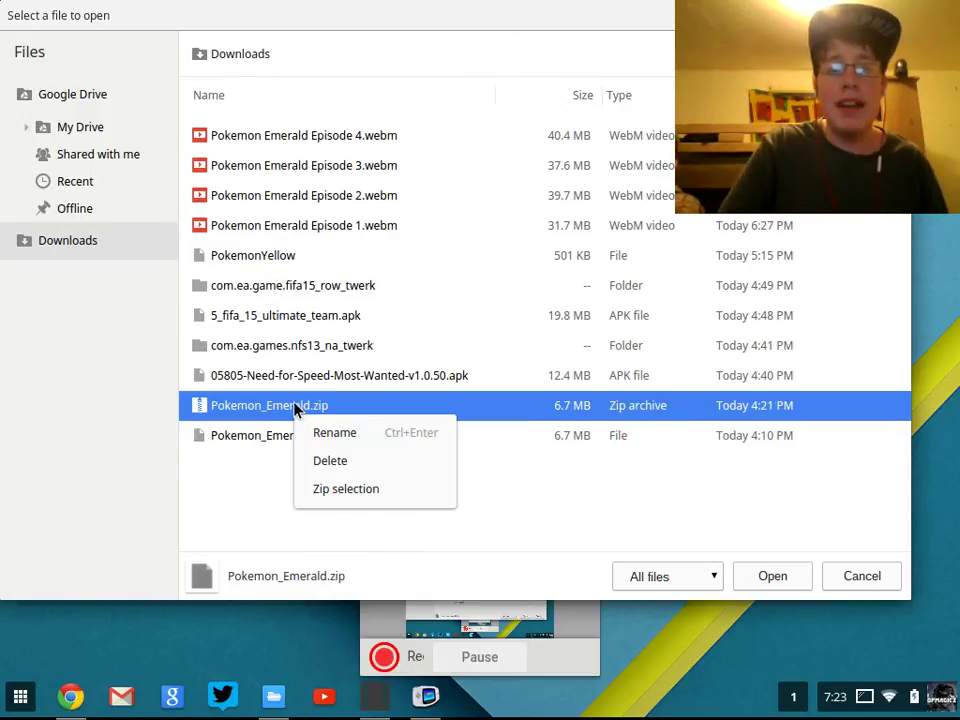
left_click(290, 476)
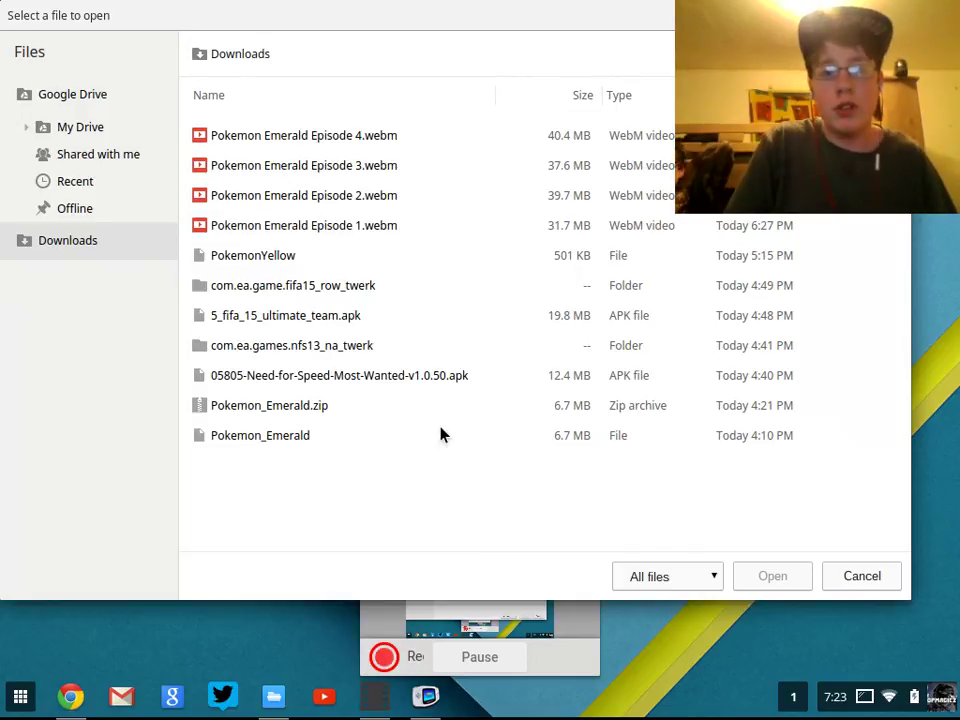
left_click(443, 434)
left_click(771, 588)
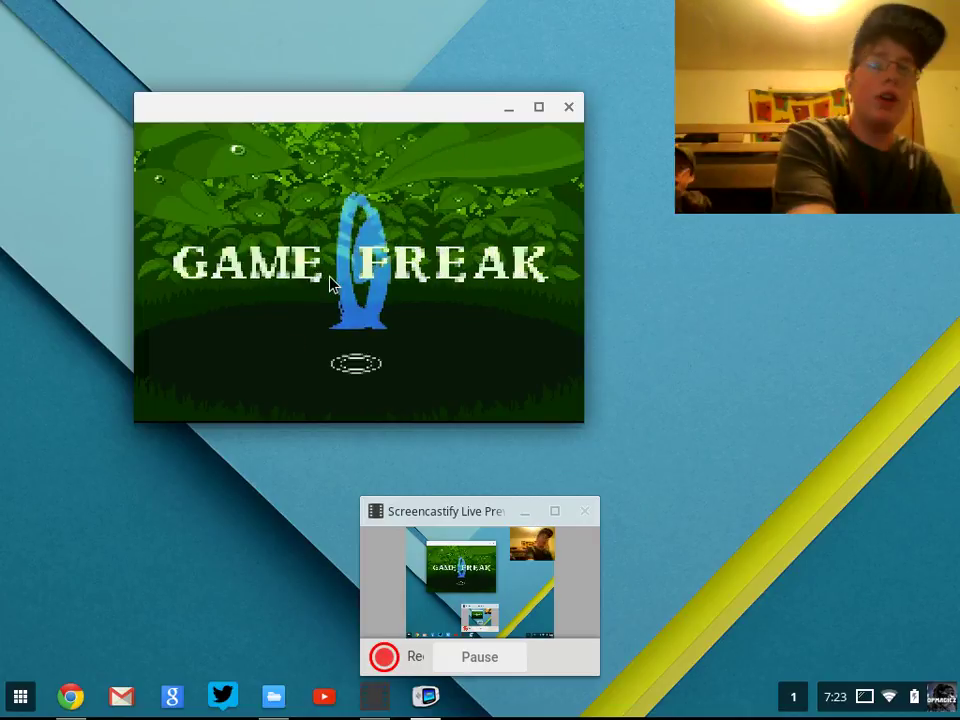
Skip the intro and title screen, dismiss the corrupted-save message, and choose Continue.
key("Return")
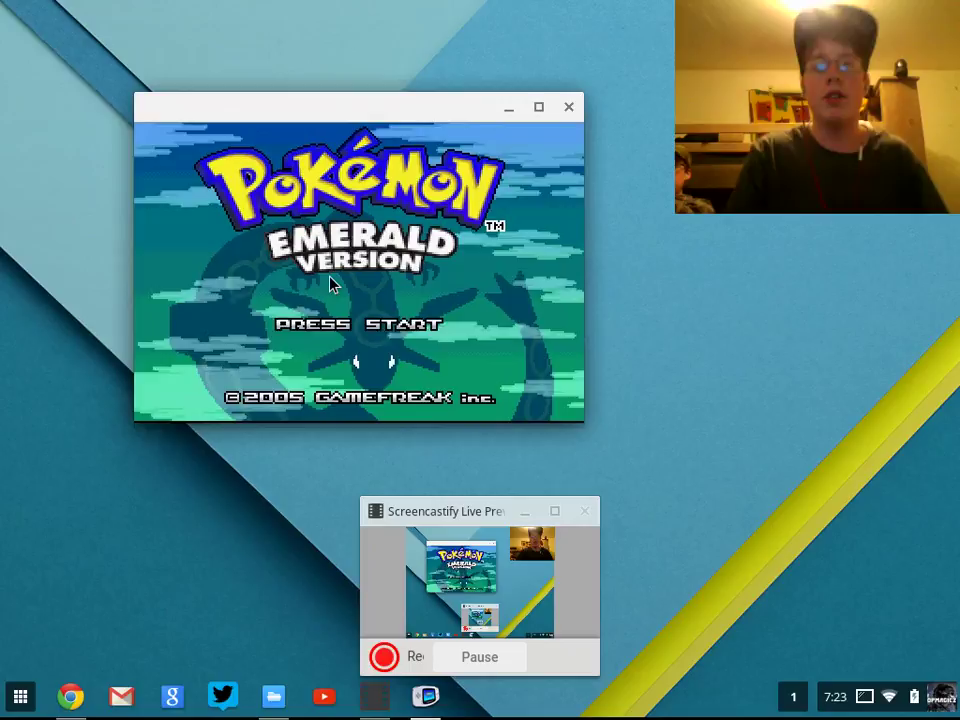
key("Return")
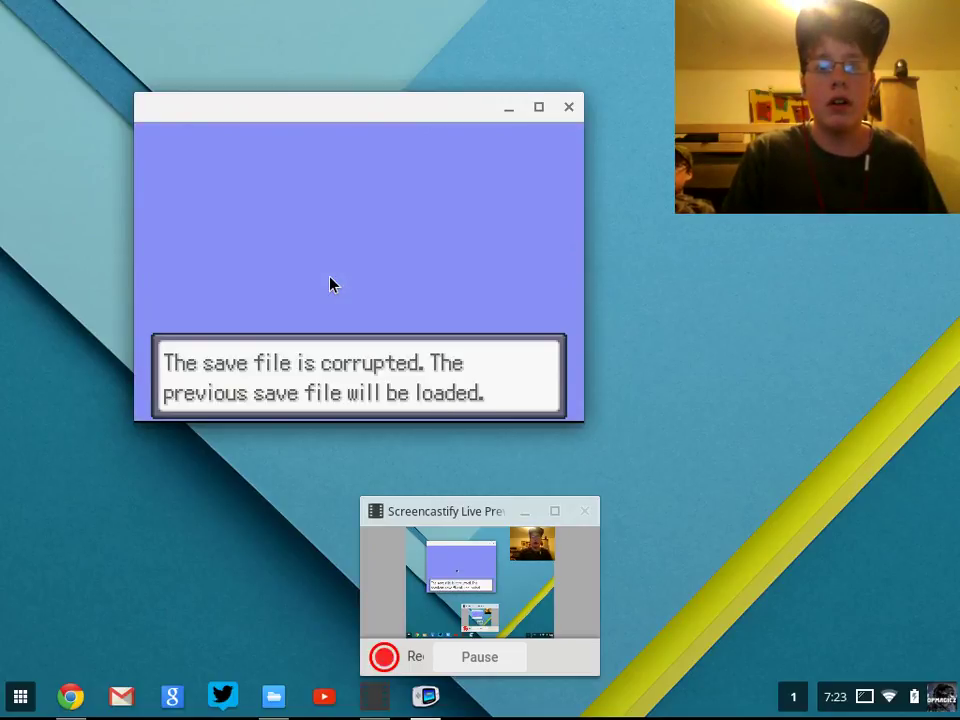
key("z")
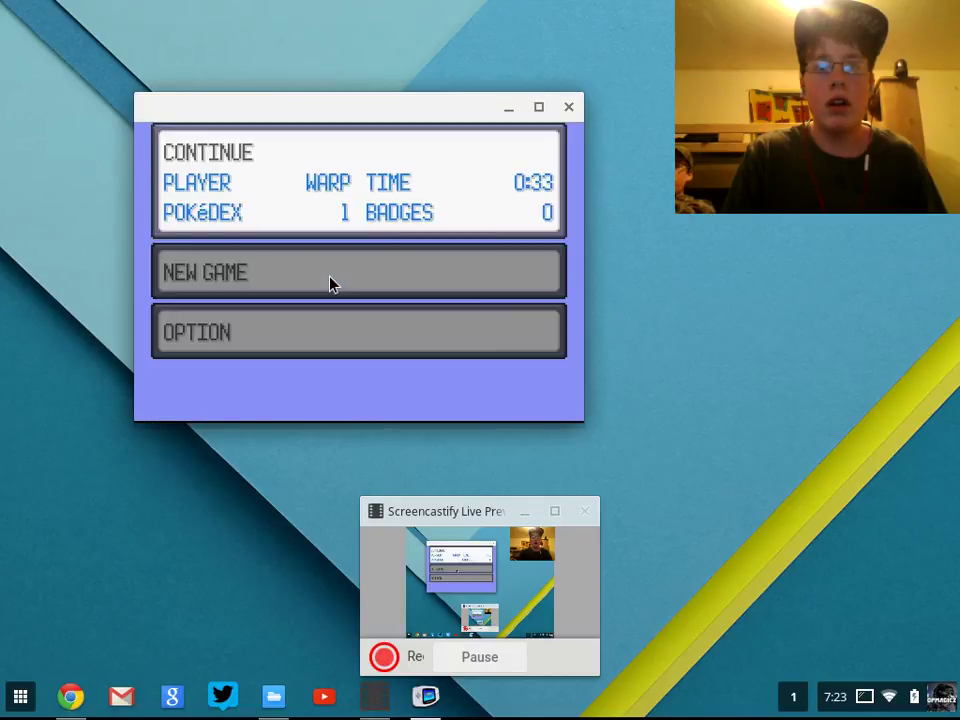
key("z")
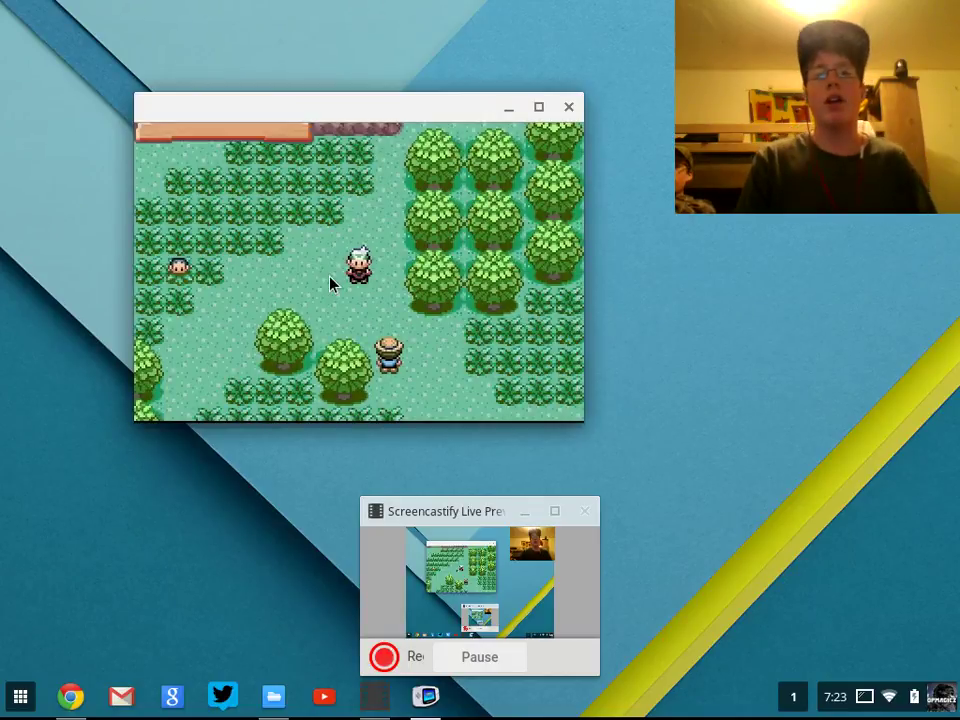